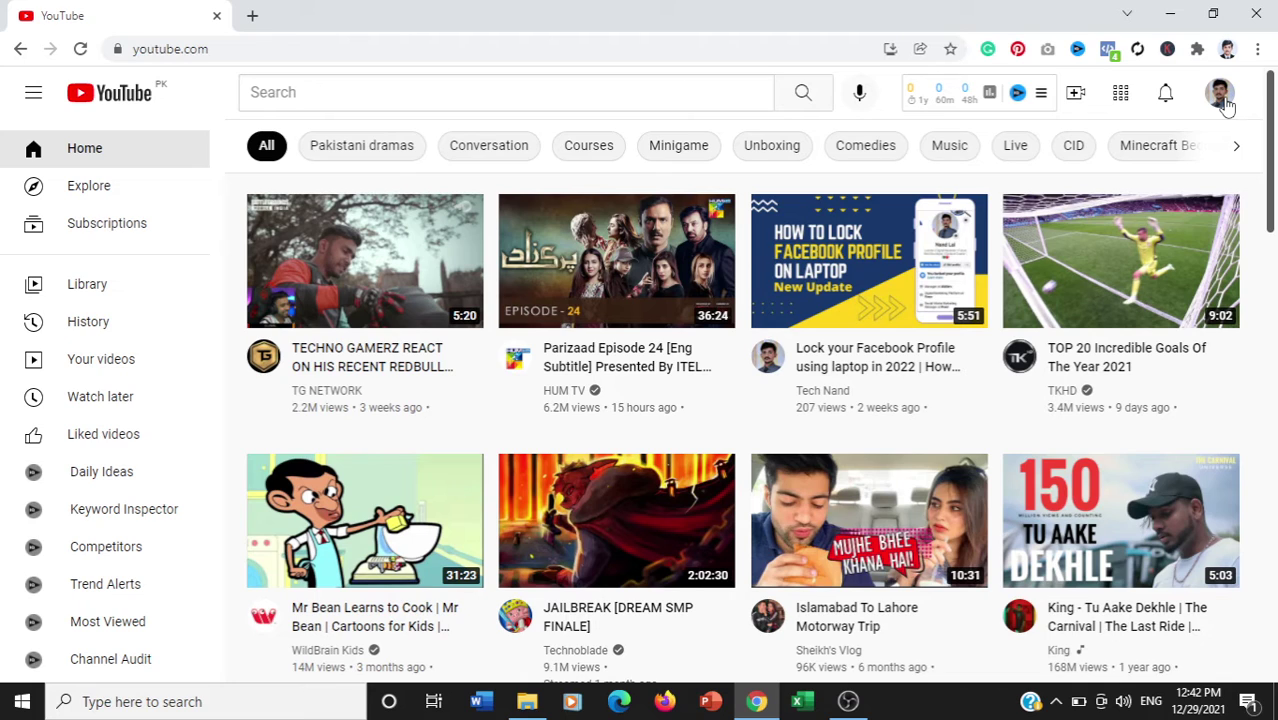
# View the YouTube account settings, and open YouTube Studio for the channel.
pyautogui.click(1226, 104)
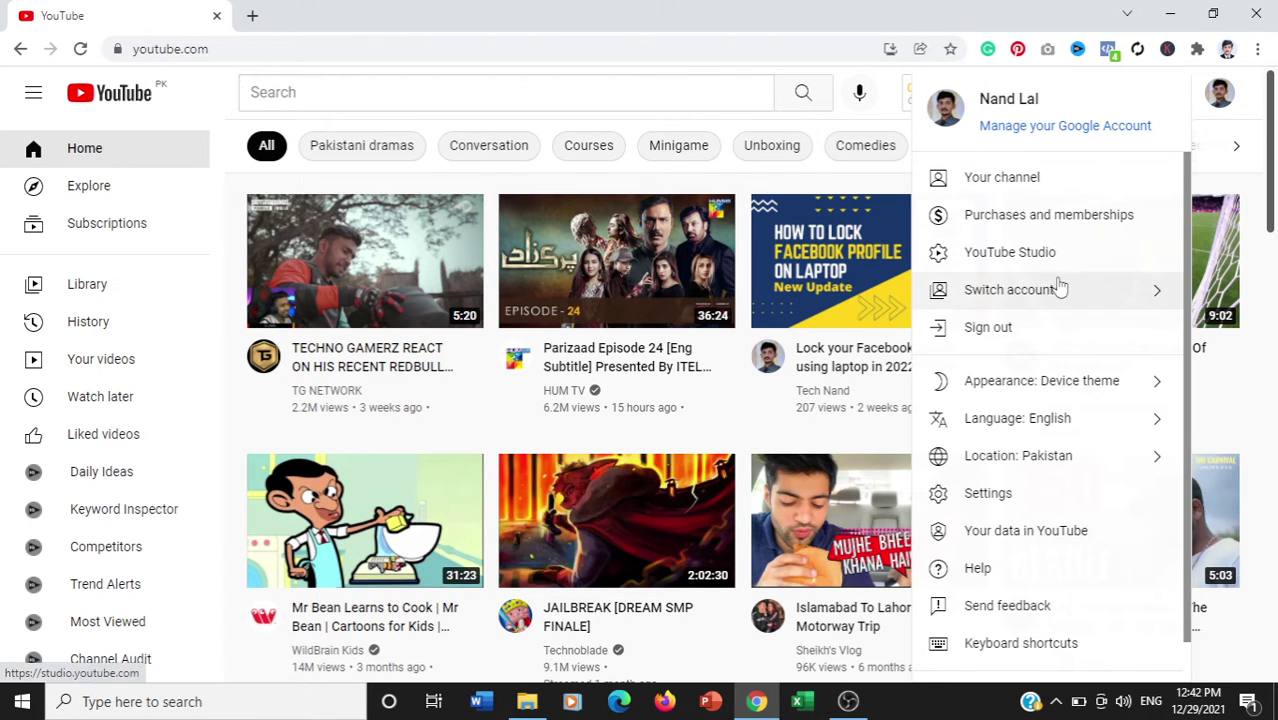
pyautogui.click(990, 494)
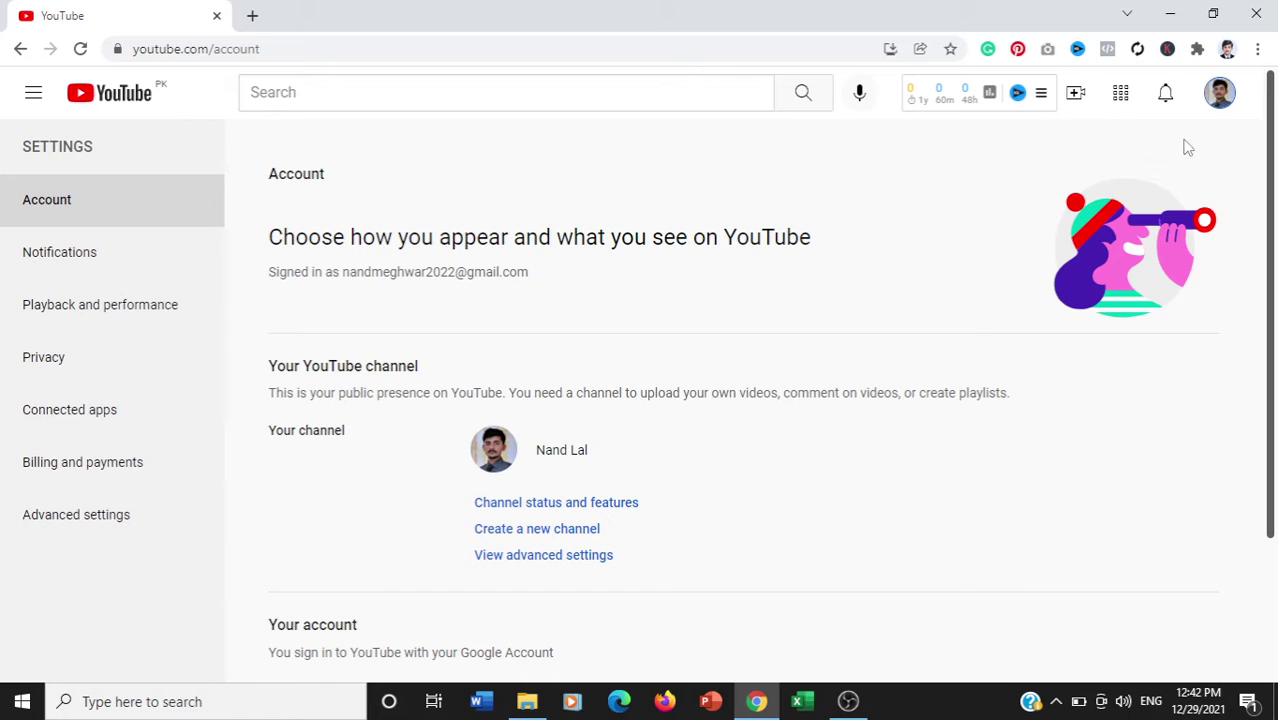
pyautogui.click(1220, 100)
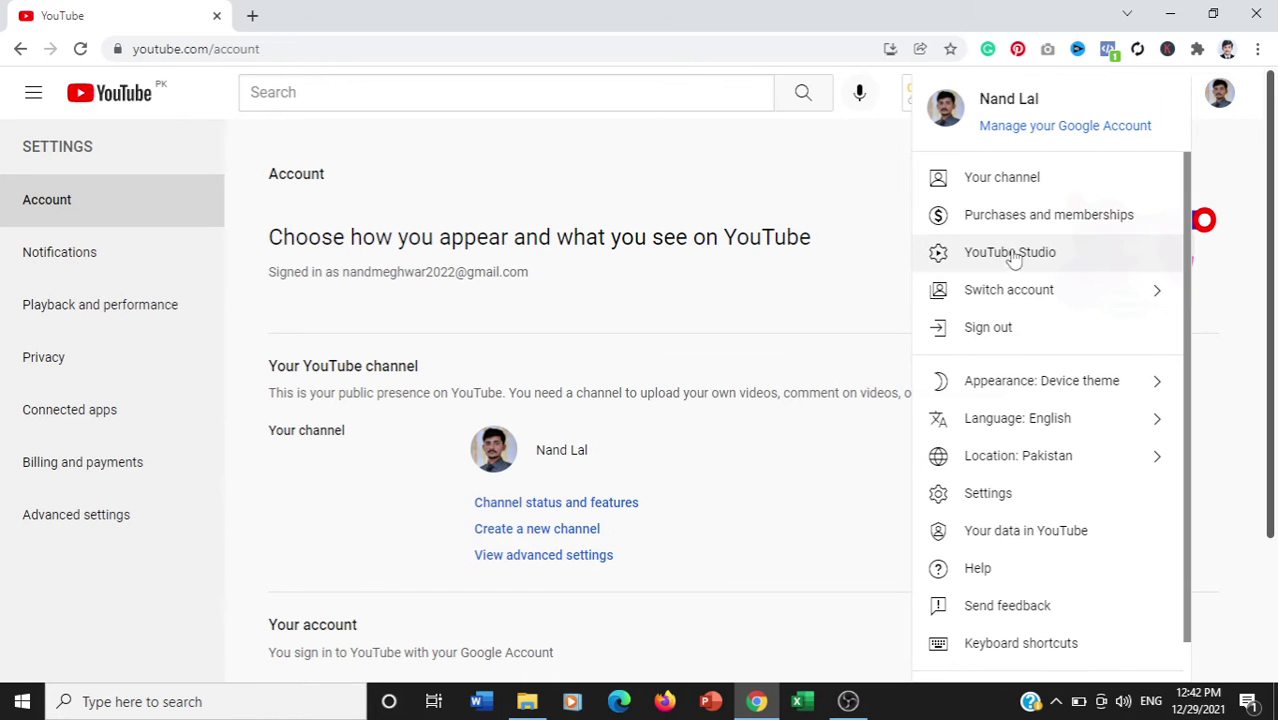
pyautogui.click(1001, 262)
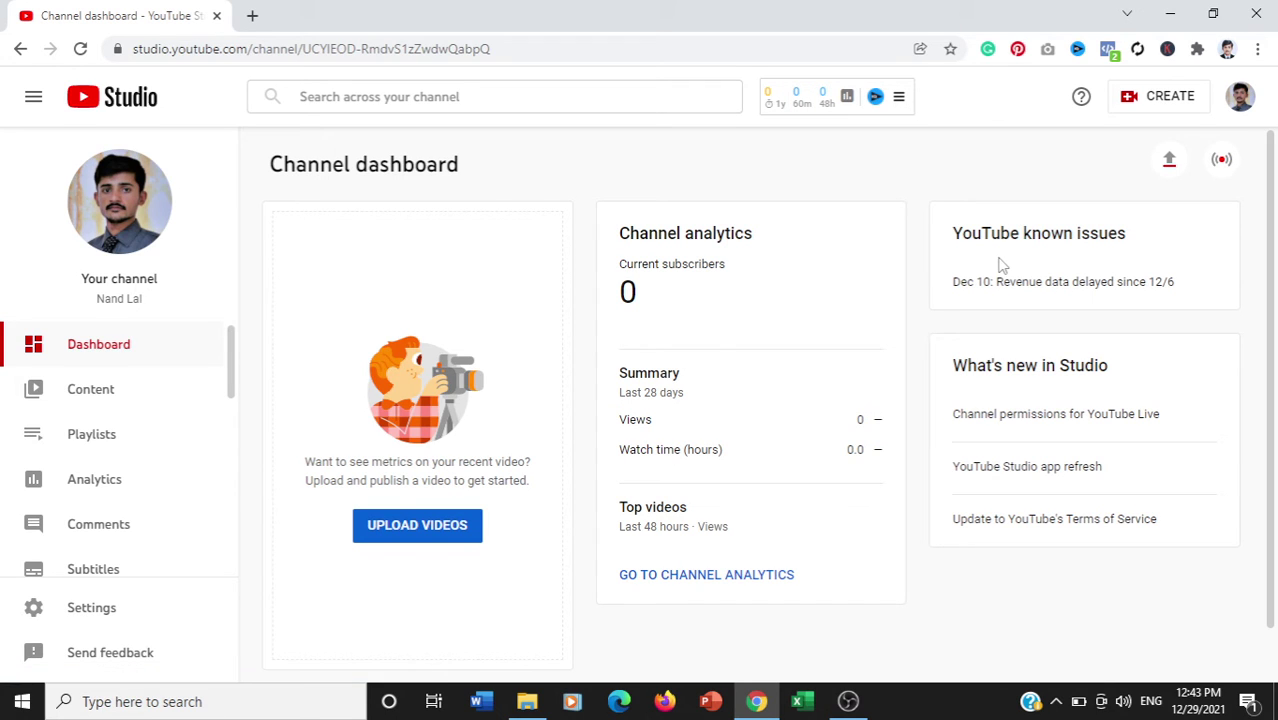
# Open the feature eligibility section of the Studio channel settings.
pyautogui.moveTo(232, 375); pyautogui.dragTo(242, 448)
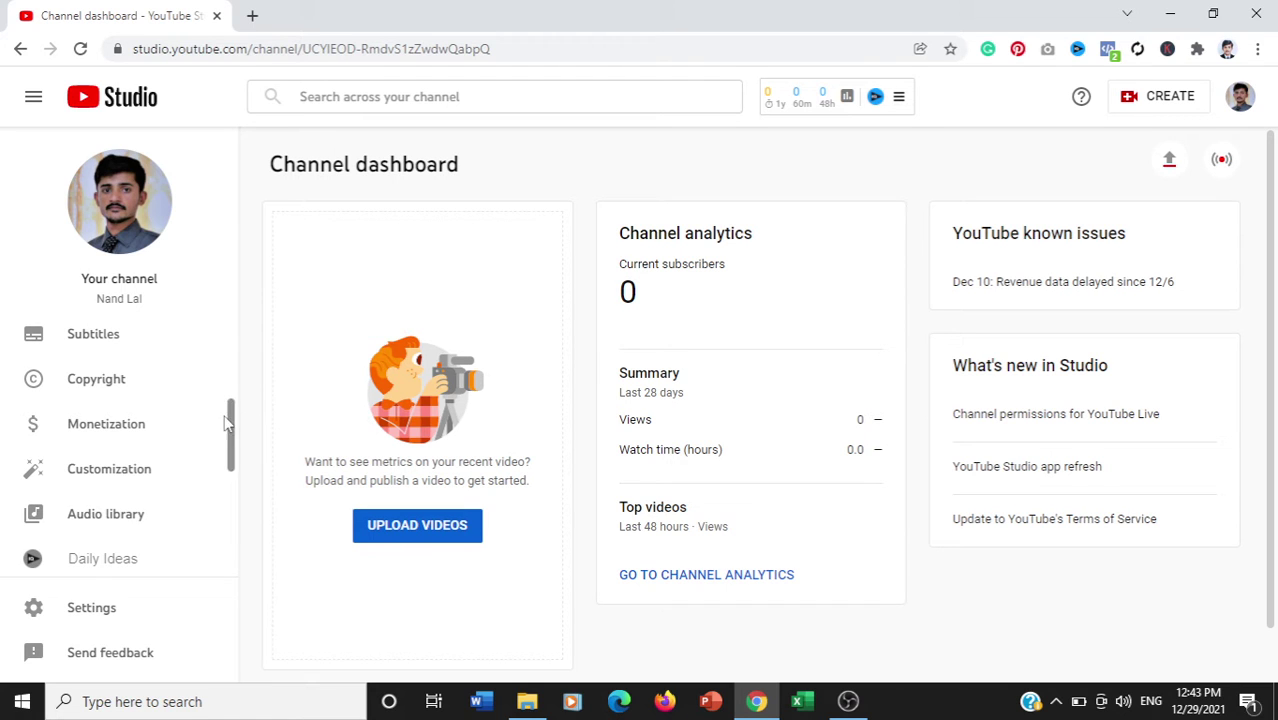
pyautogui.click(110, 612)
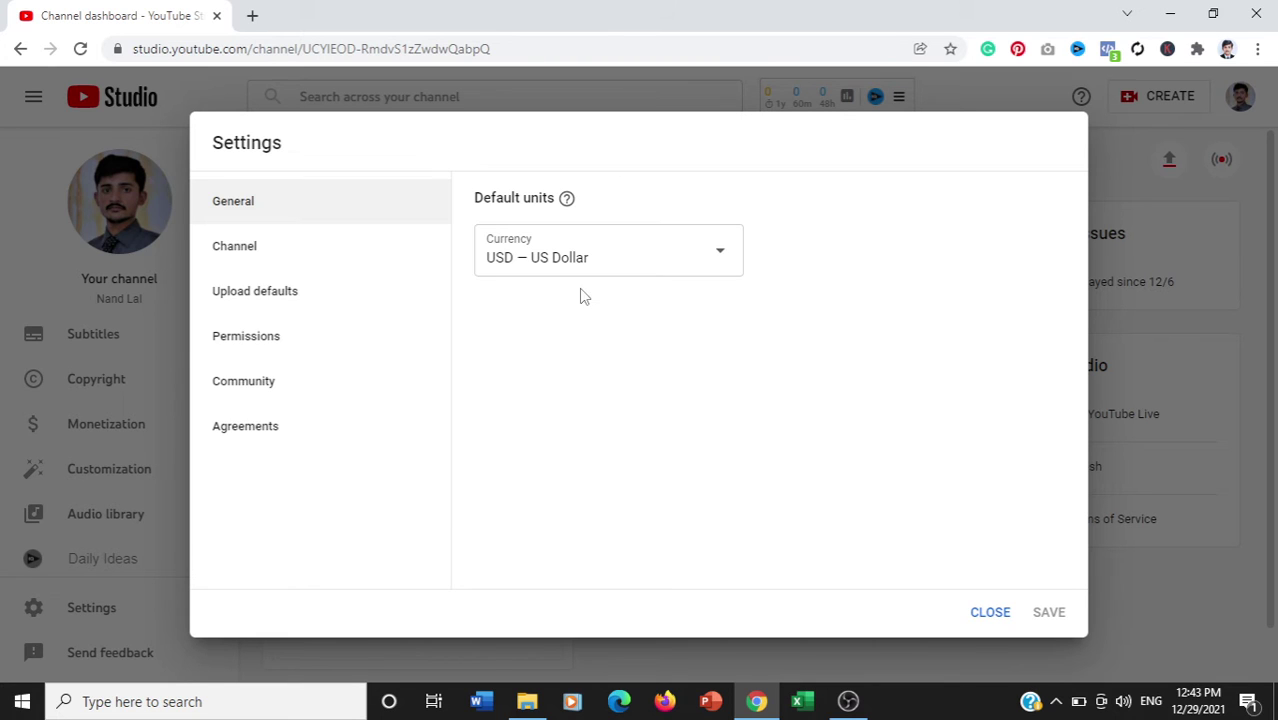
pyautogui.click(261, 263)
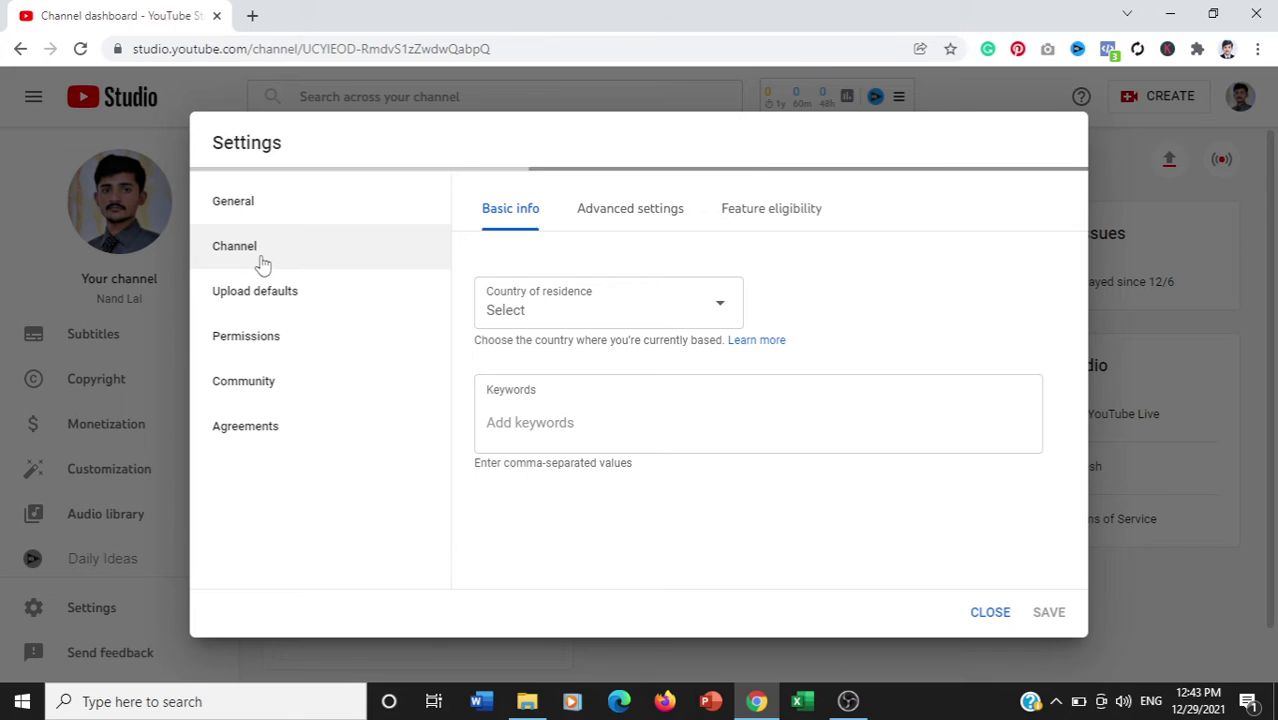
pyautogui.click(815, 220)
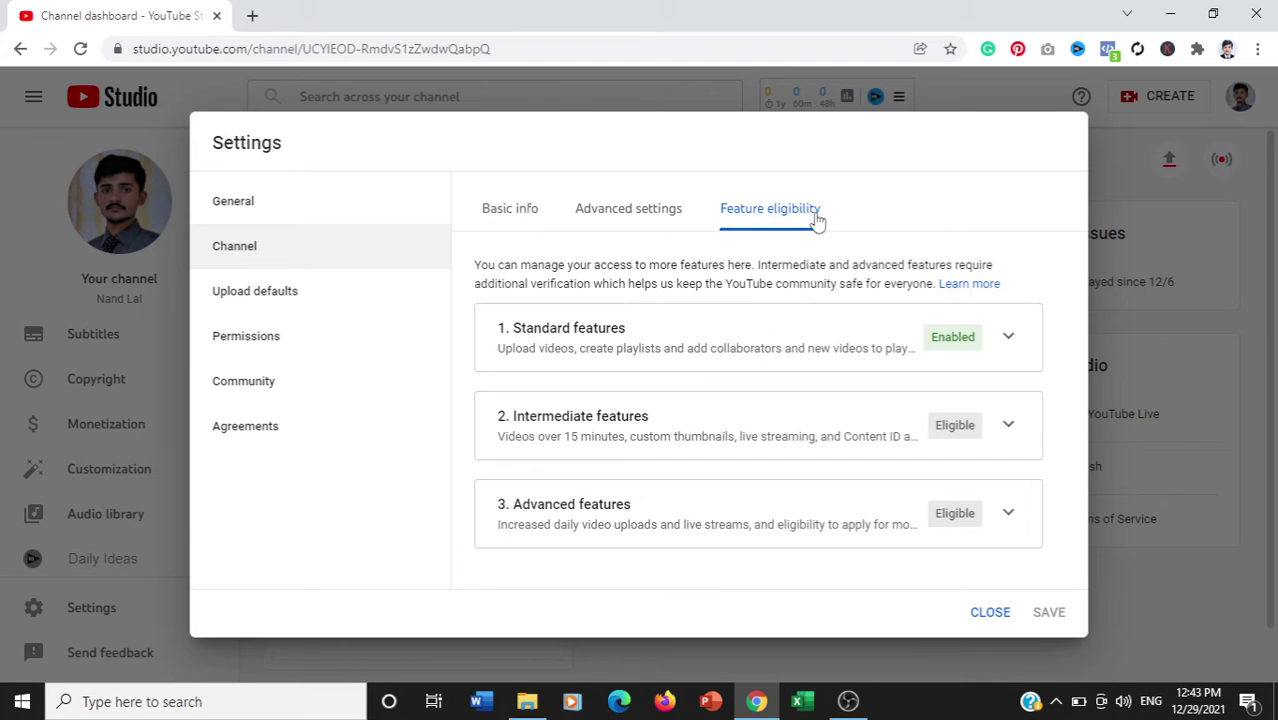
# Examine the standard features, and read the intermediate features' list and requirements, including longer videos, live streaming and Content ID appeals.
pyautogui.click(1008, 343)
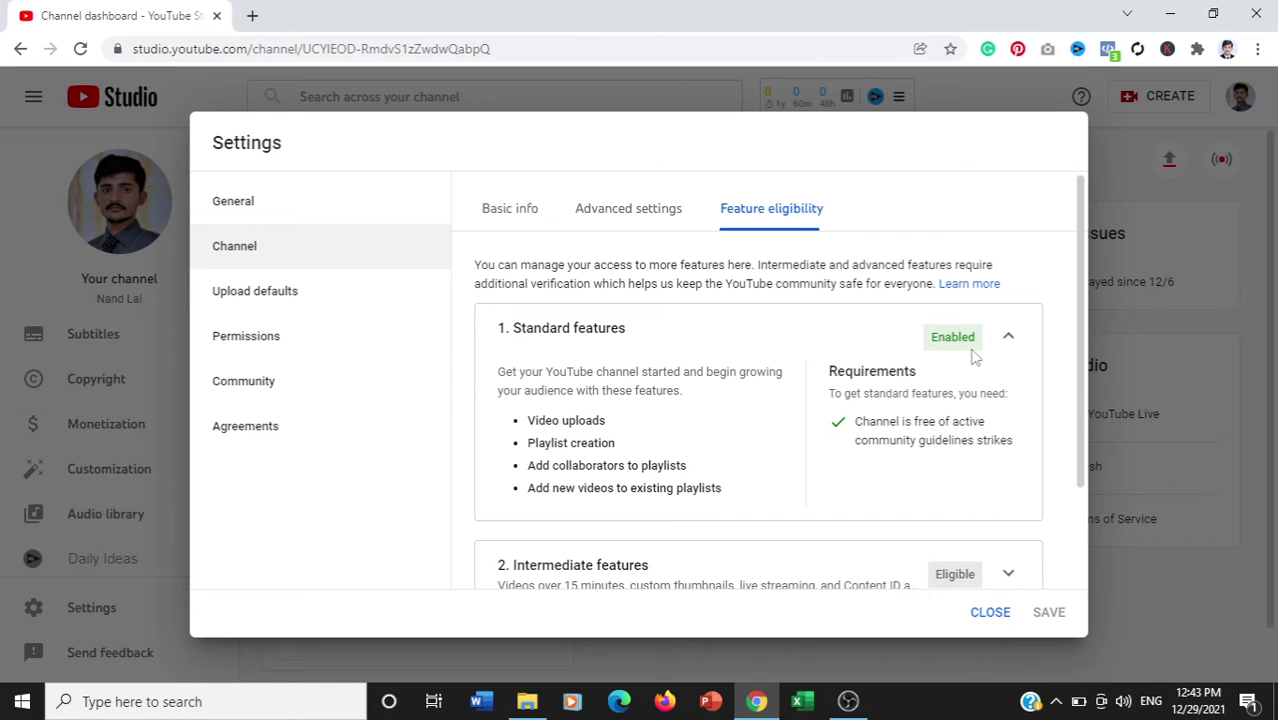
pyautogui.click(1007, 336)
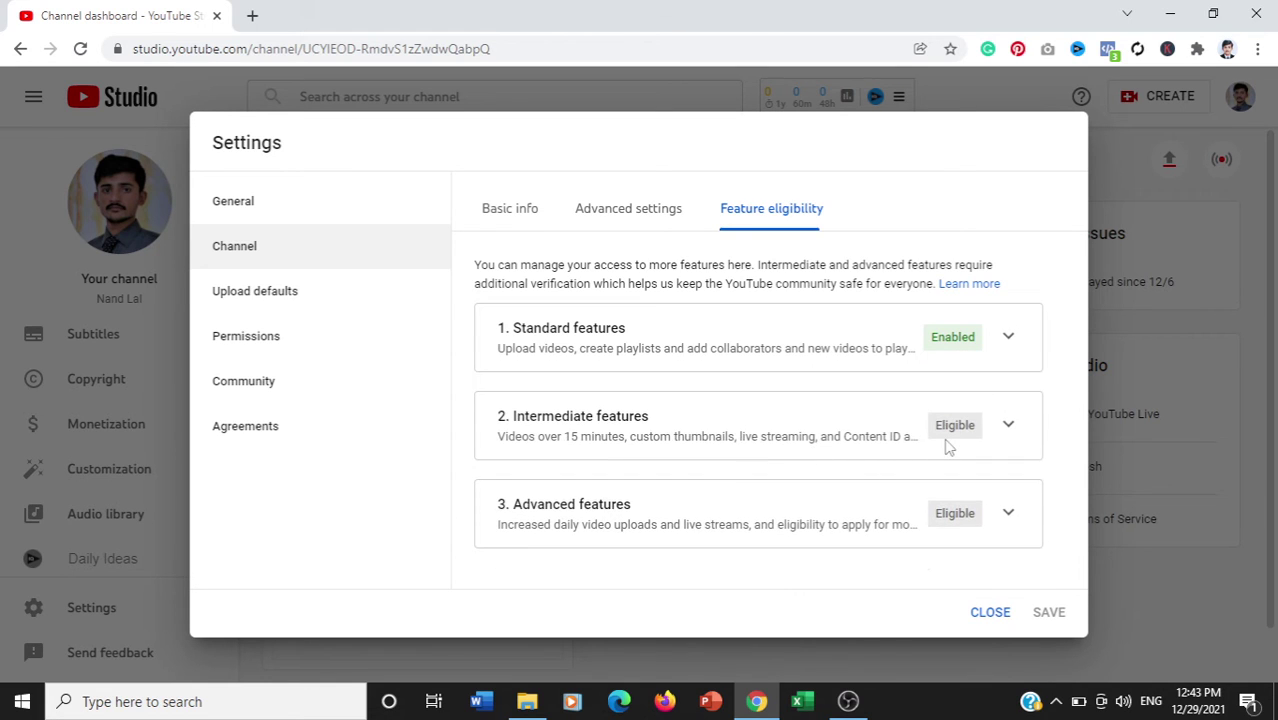
pyautogui.click(1007, 425)
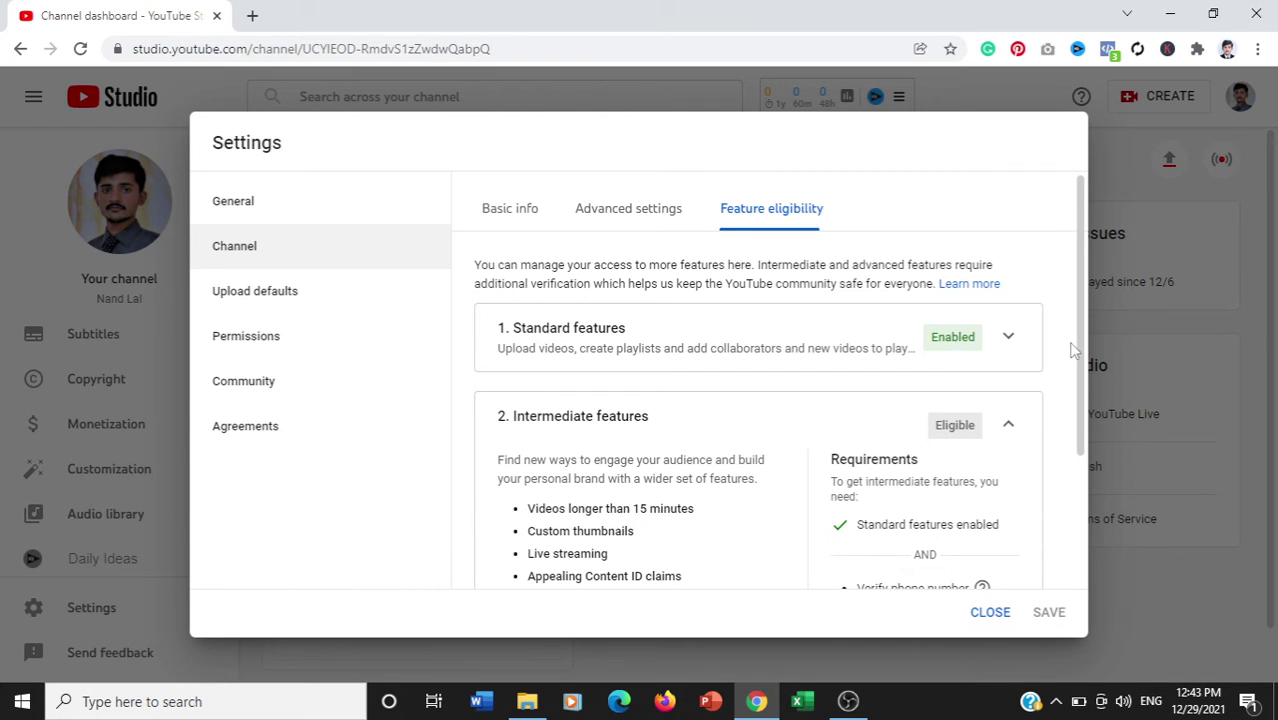
pyautogui.moveTo(1072, 350); pyautogui.dragTo(1080, 408)
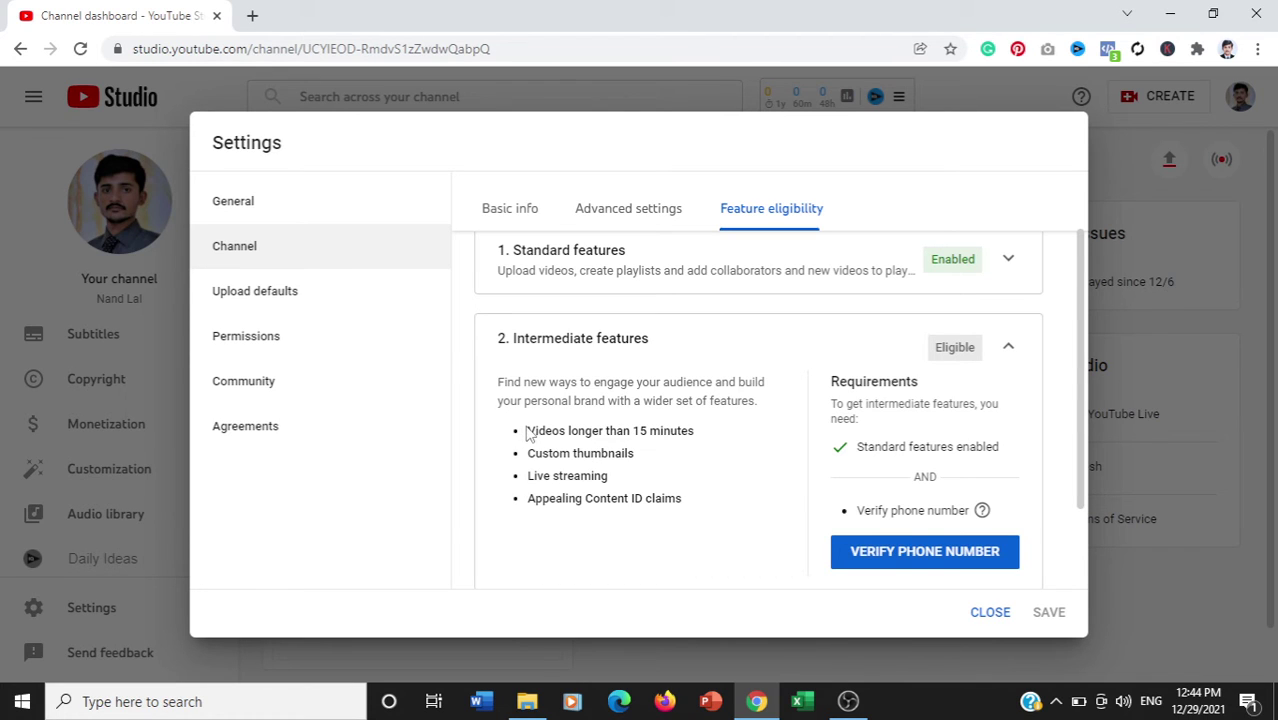
pyautogui.moveTo(527, 431); pyautogui.dragTo(705, 433)
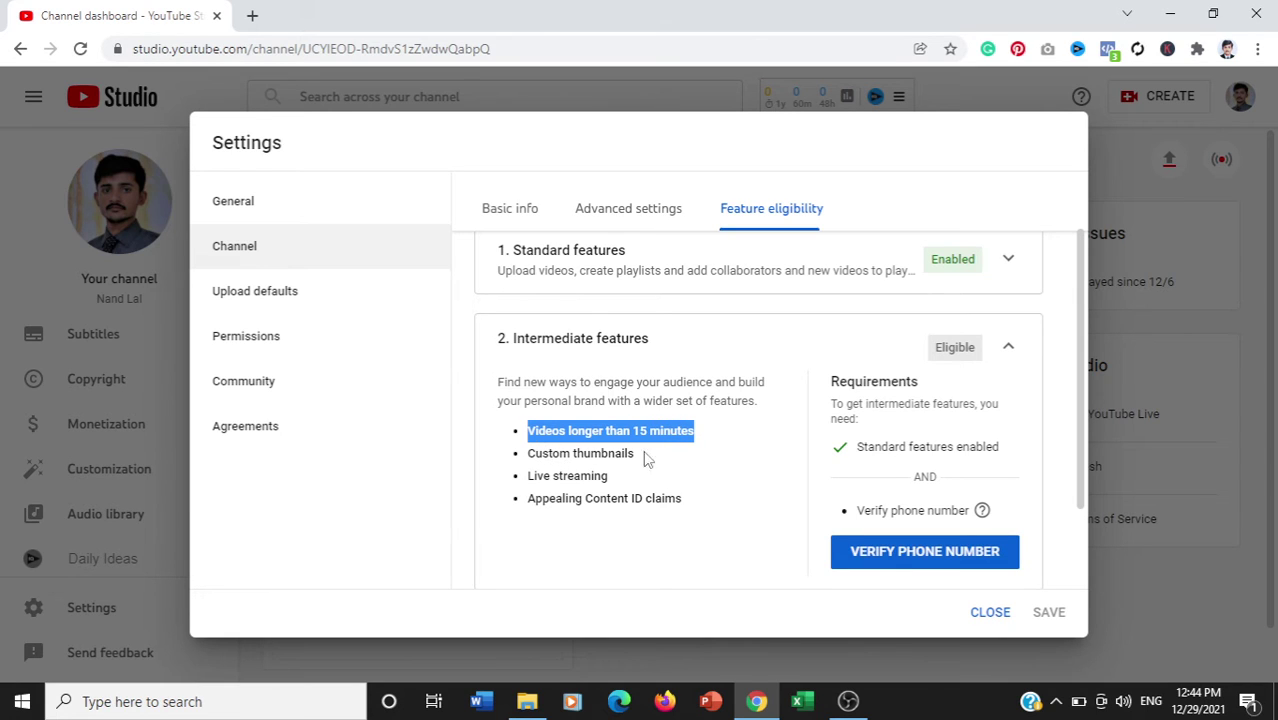
pyautogui.moveTo(530, 475); pyautogui.dragTo(634, 474)
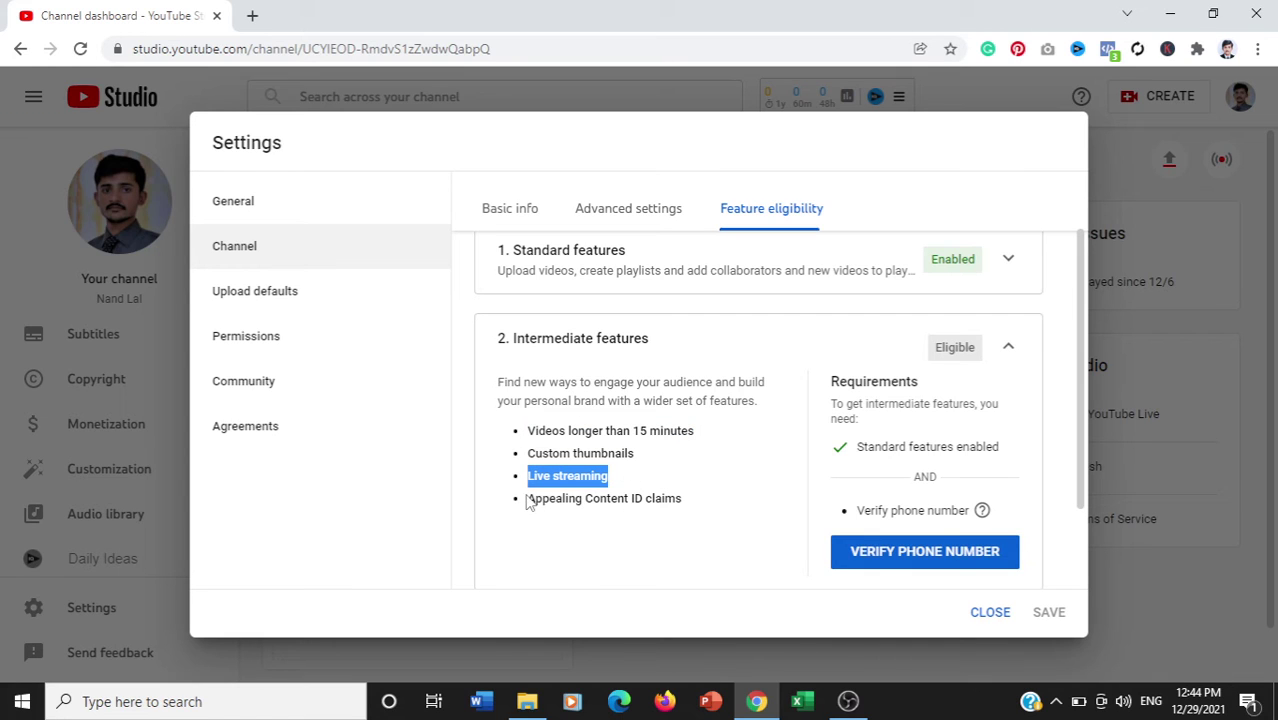
pyautogui.moveTo(528, 498); pyautogui.dragTo(714, 497)
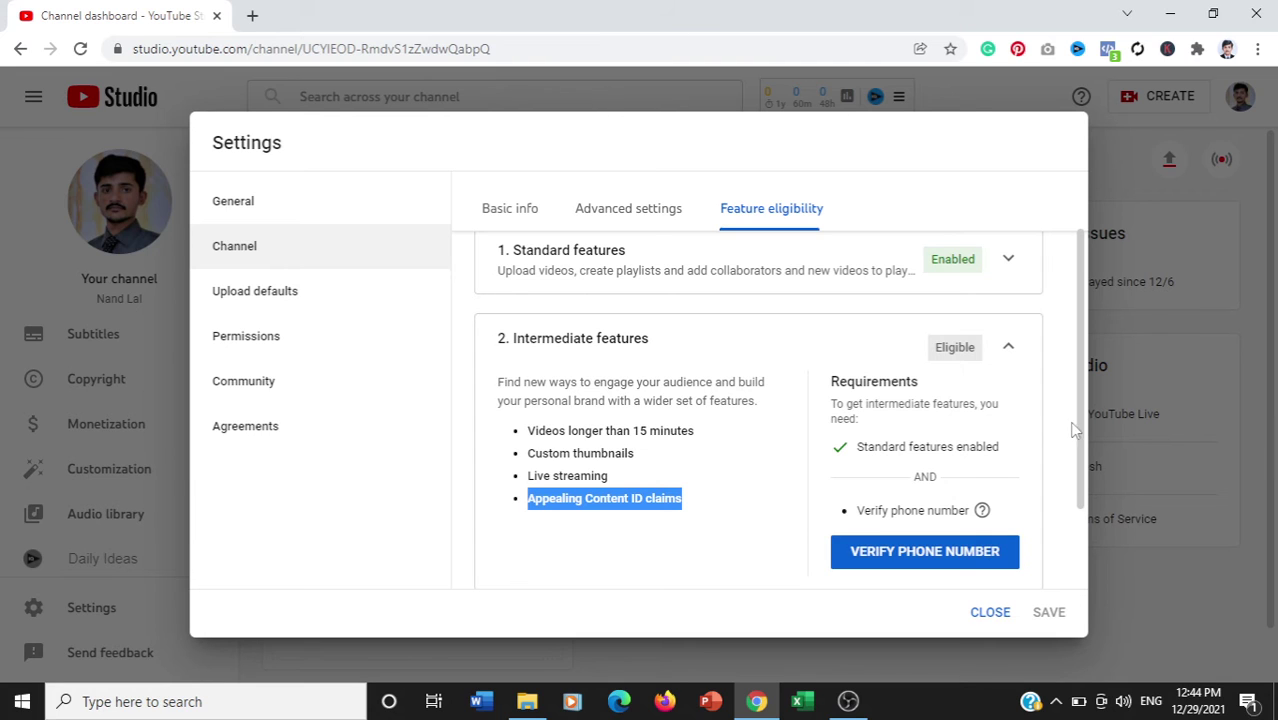
# Start phone number verification for the intermediate features, and look through the country choices, keeping Pakistan.
pyautogui.moveTo(1079, 434); pyautogui.dragTo(1086, 490)
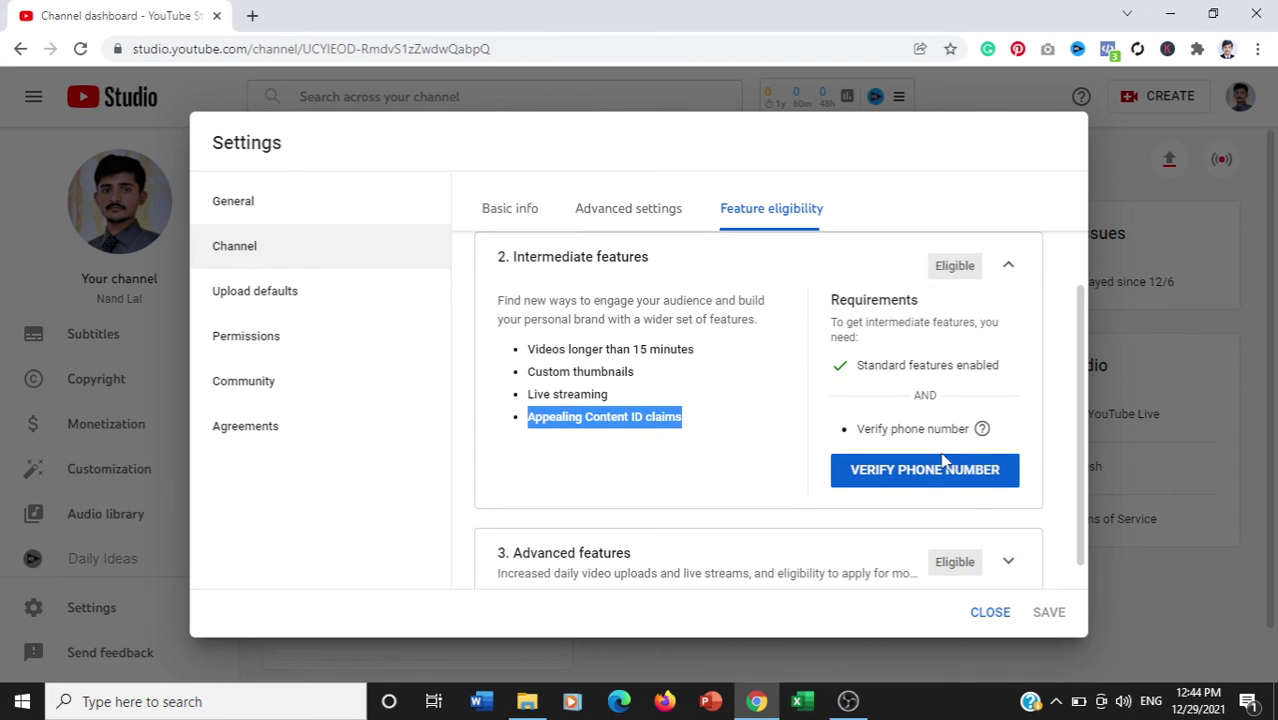
pyautogui.click(896, 480)
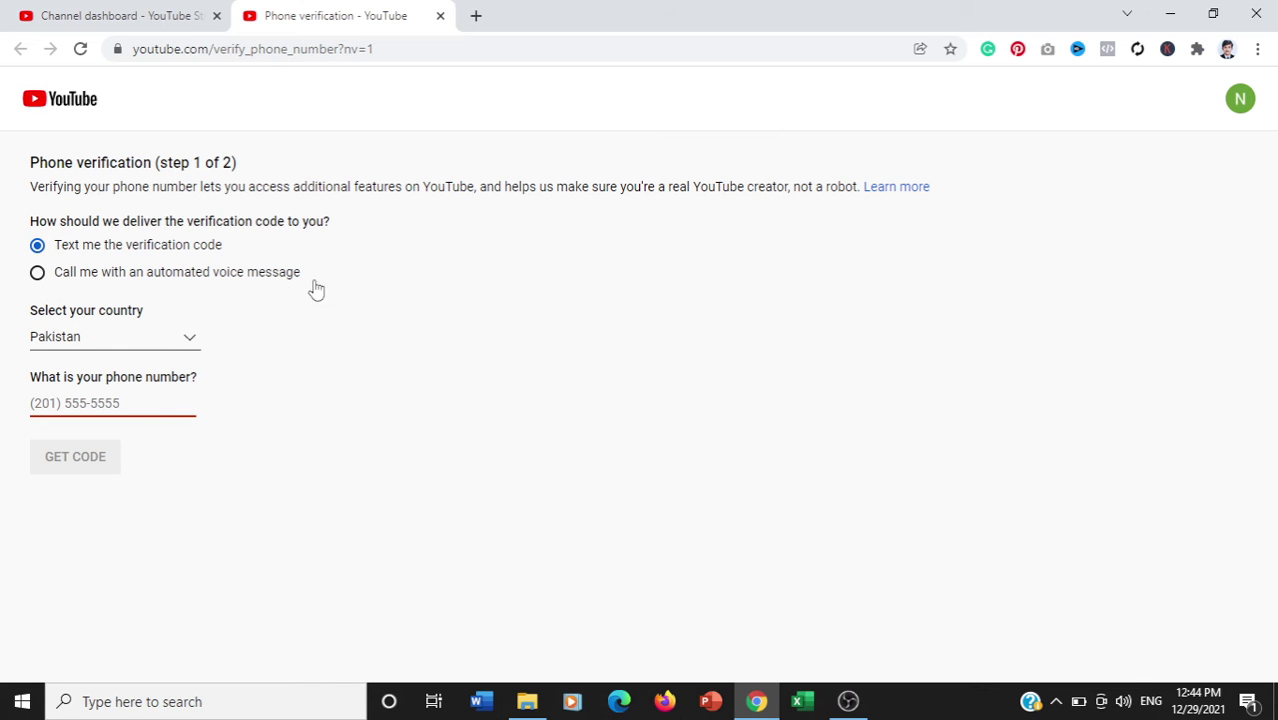
pyautogui.click(185, 338)
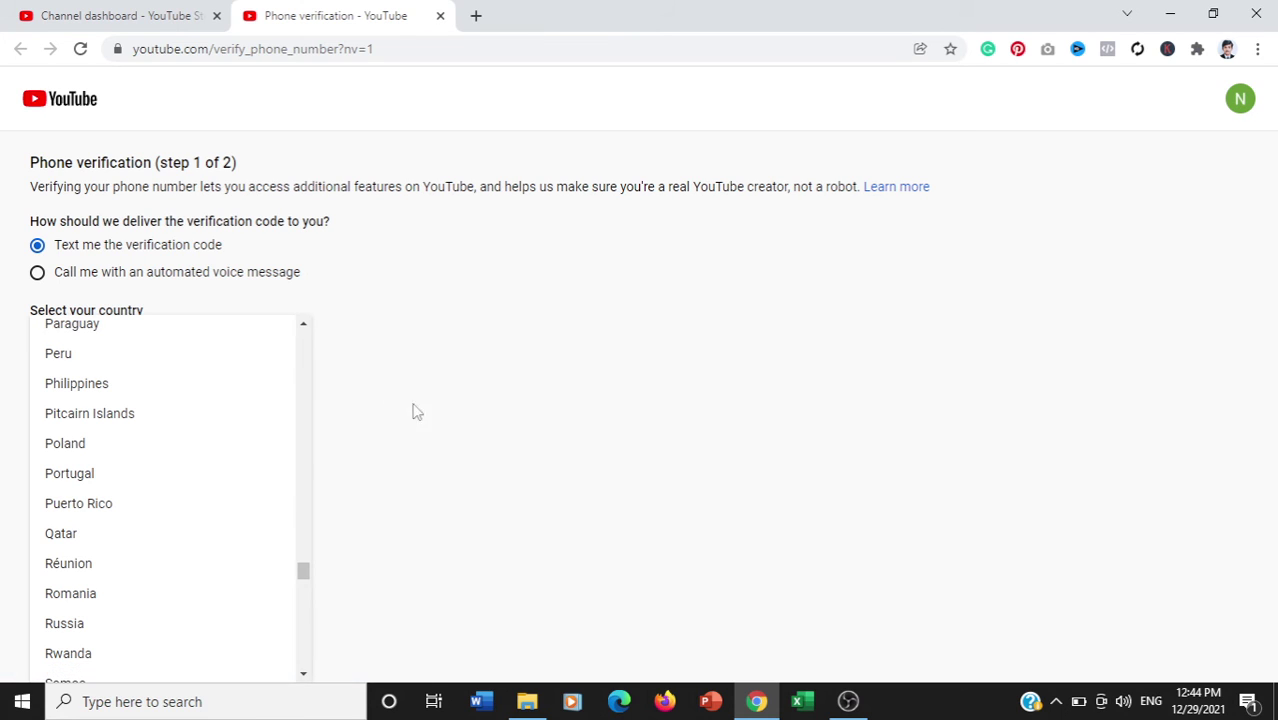
pyautogui.click(472, 453)
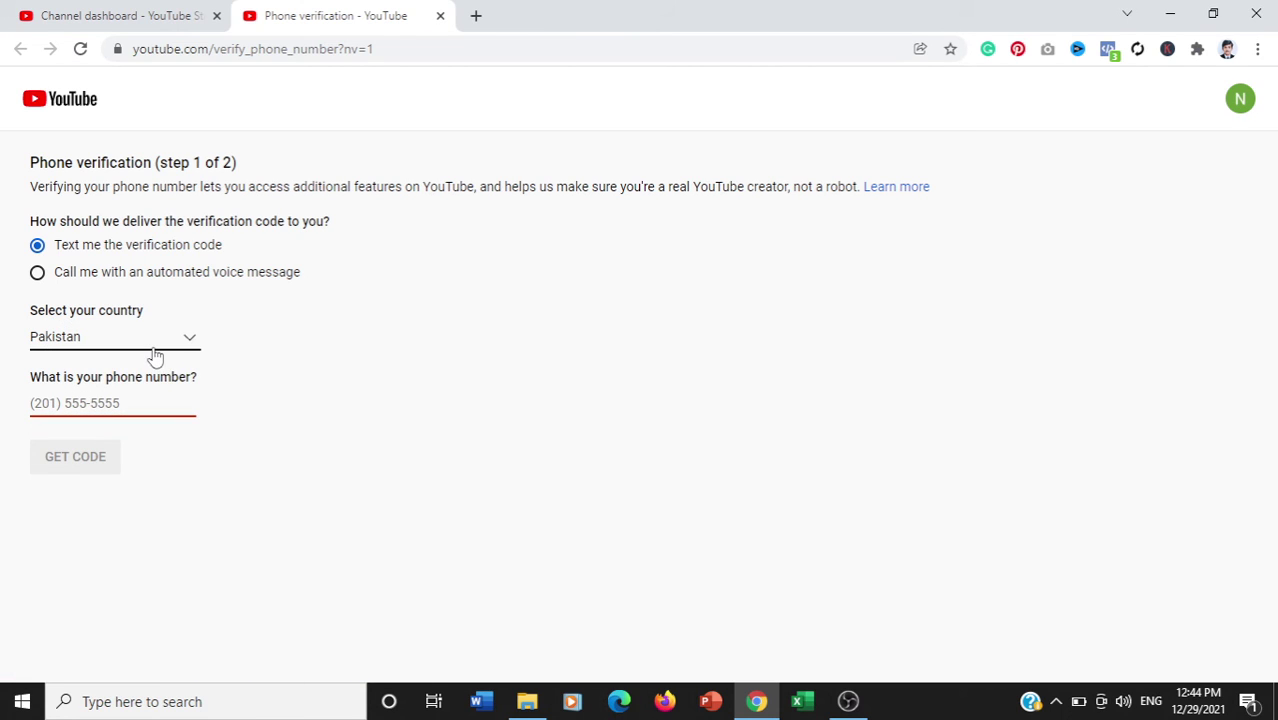
pyautogui.click(85, 397)
# Compare the text message and automated voice call options for delivering the verification code, ending on text message.
pyautogui.moveTo(52, 245); pyautogui.dragTo(240, 255)
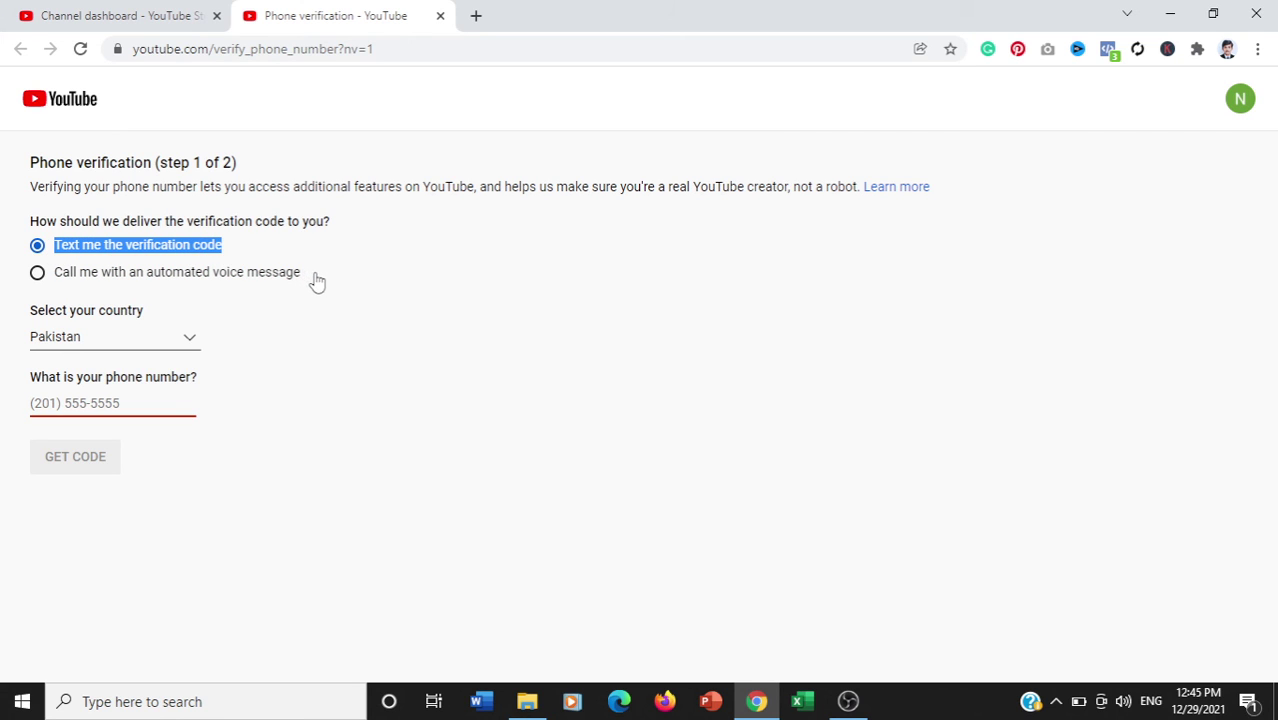
pyautogui.moveTo(316, 282); pyautogui.dragTo(55, 277)
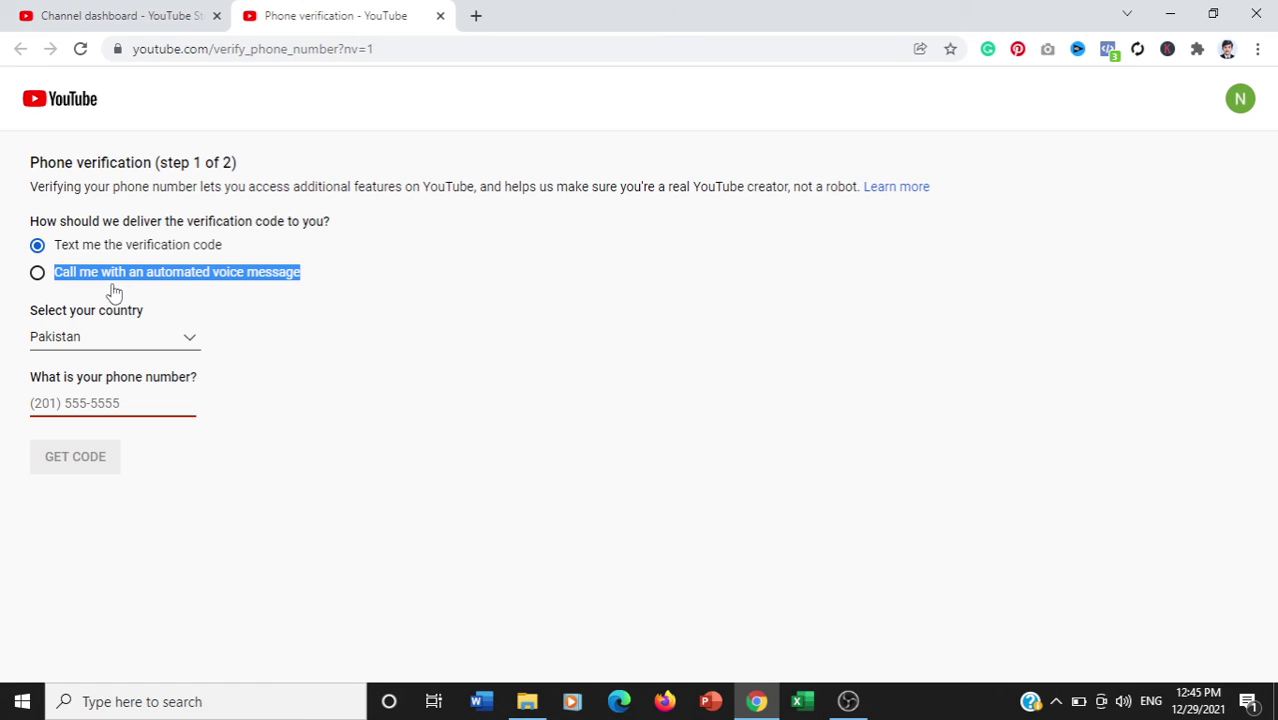
pyautogui.click(344, 284)
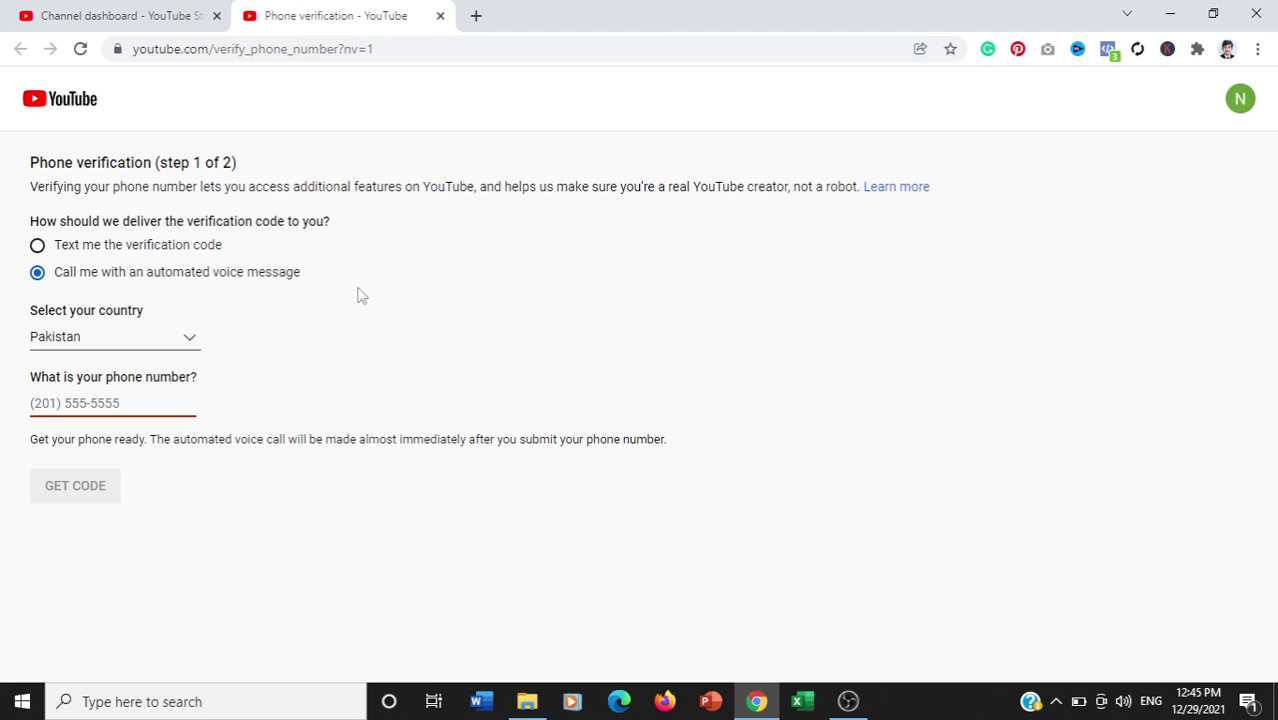
pyautogui.moveTo(339, 294); pyautogui.dragTo(51, 248)
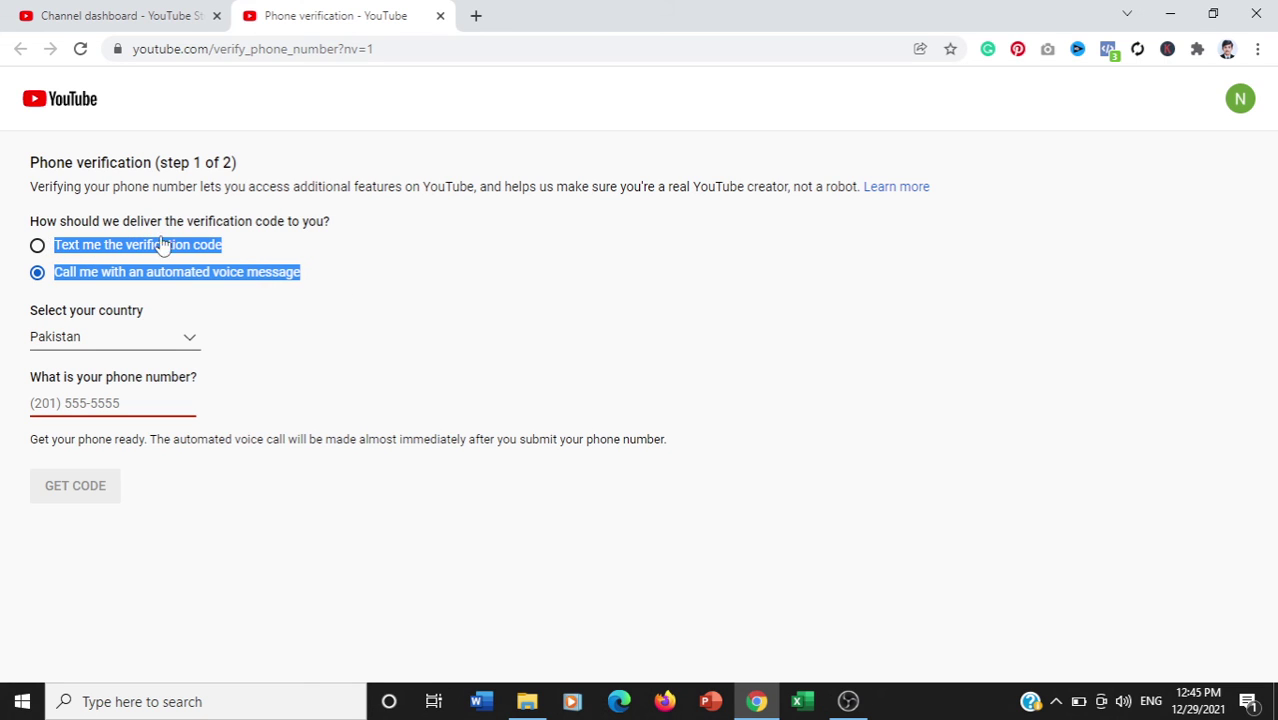
pyautogui.click(337, 274)
pyautogui.click(38, 245)
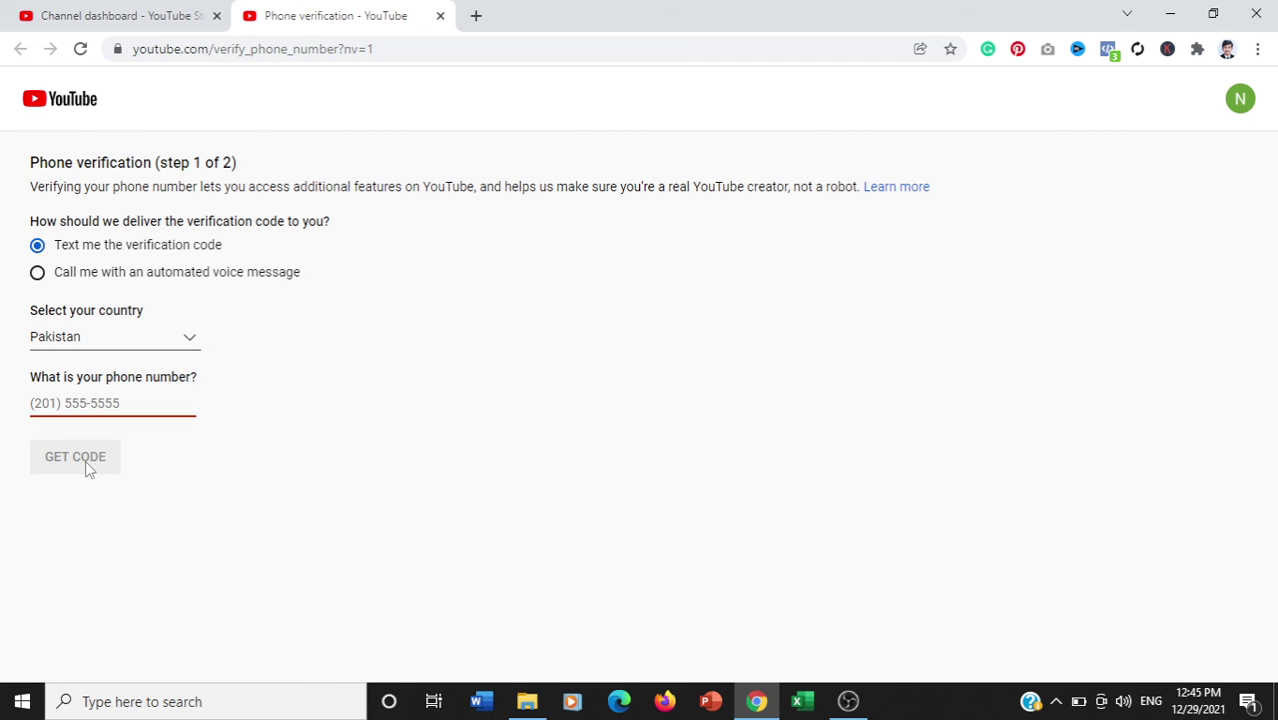
pyautogui.click(847, 701)
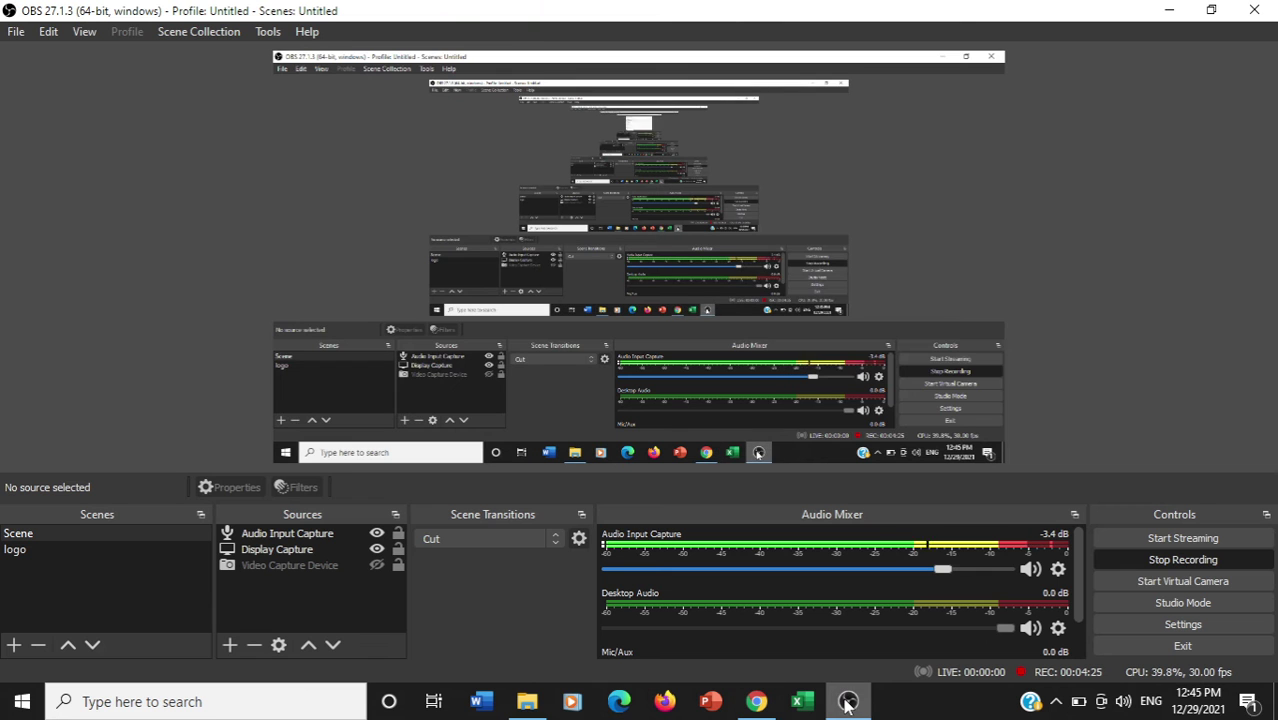
pyautogui.click(756, 701)
# Return to the Studio feature eligibility settings to check the intermediate features' verification status.
pyautogui.click(156, 12)
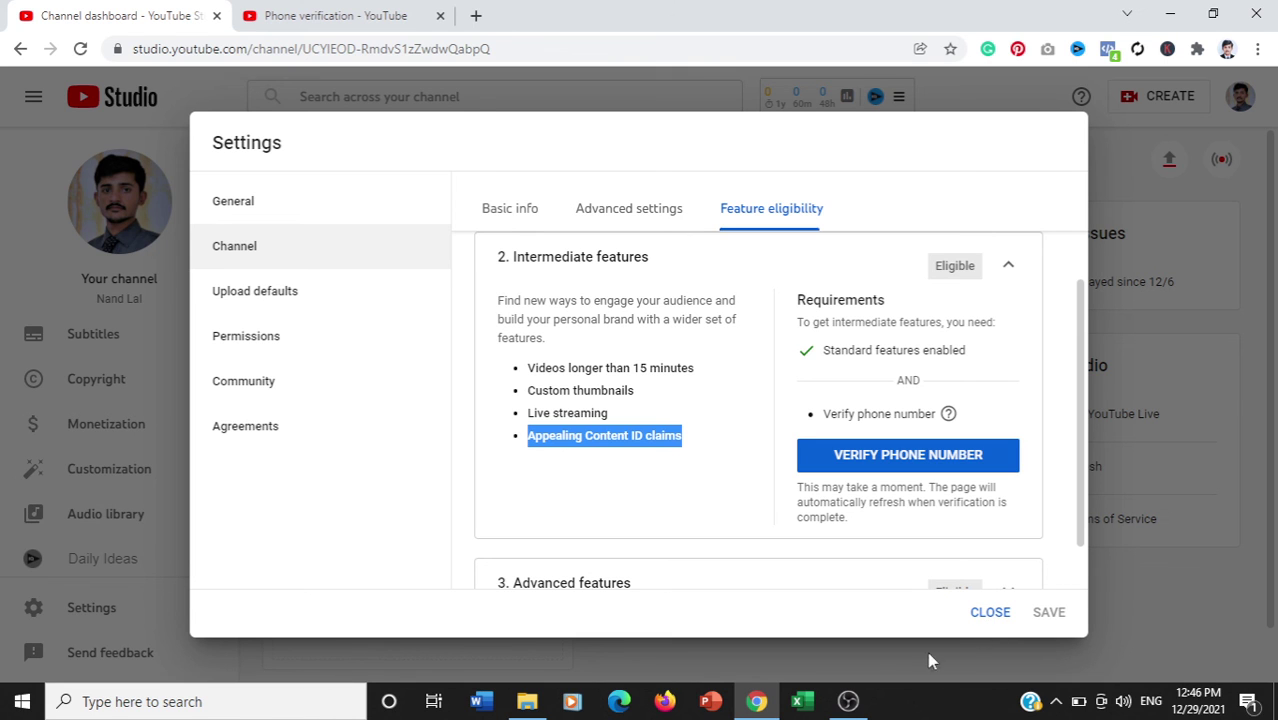
pyautogui.click(848, 701)
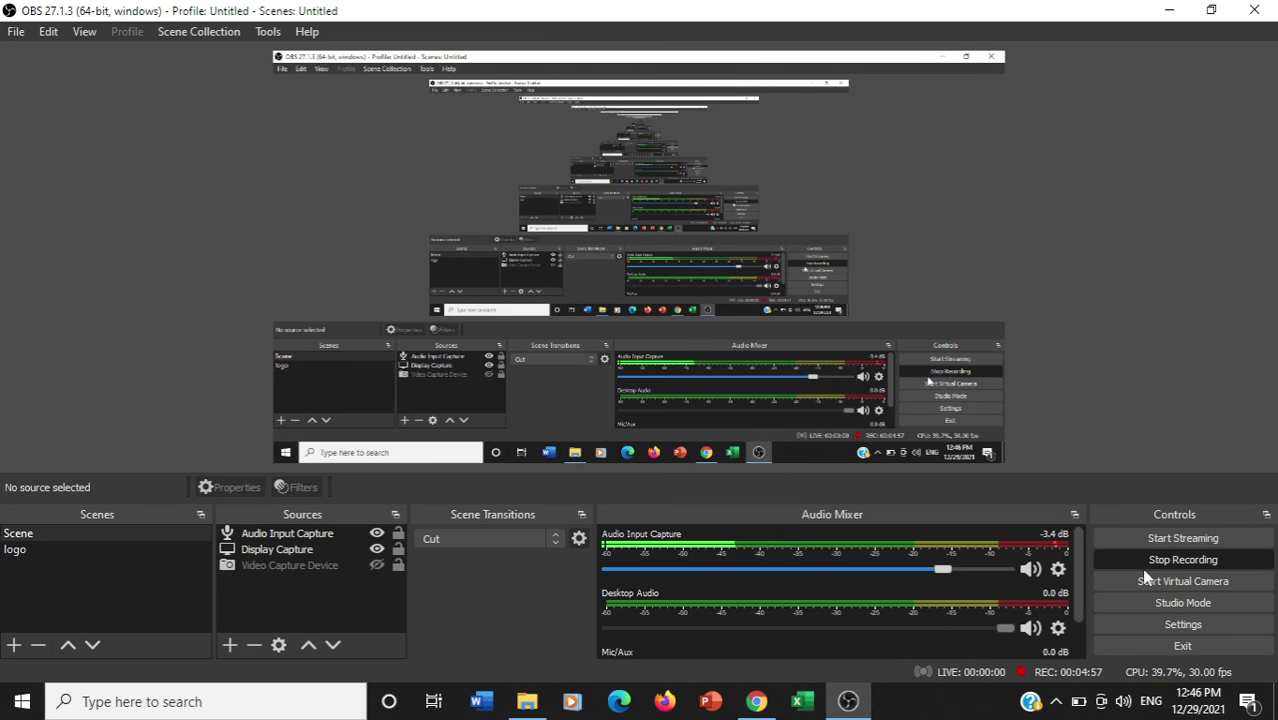